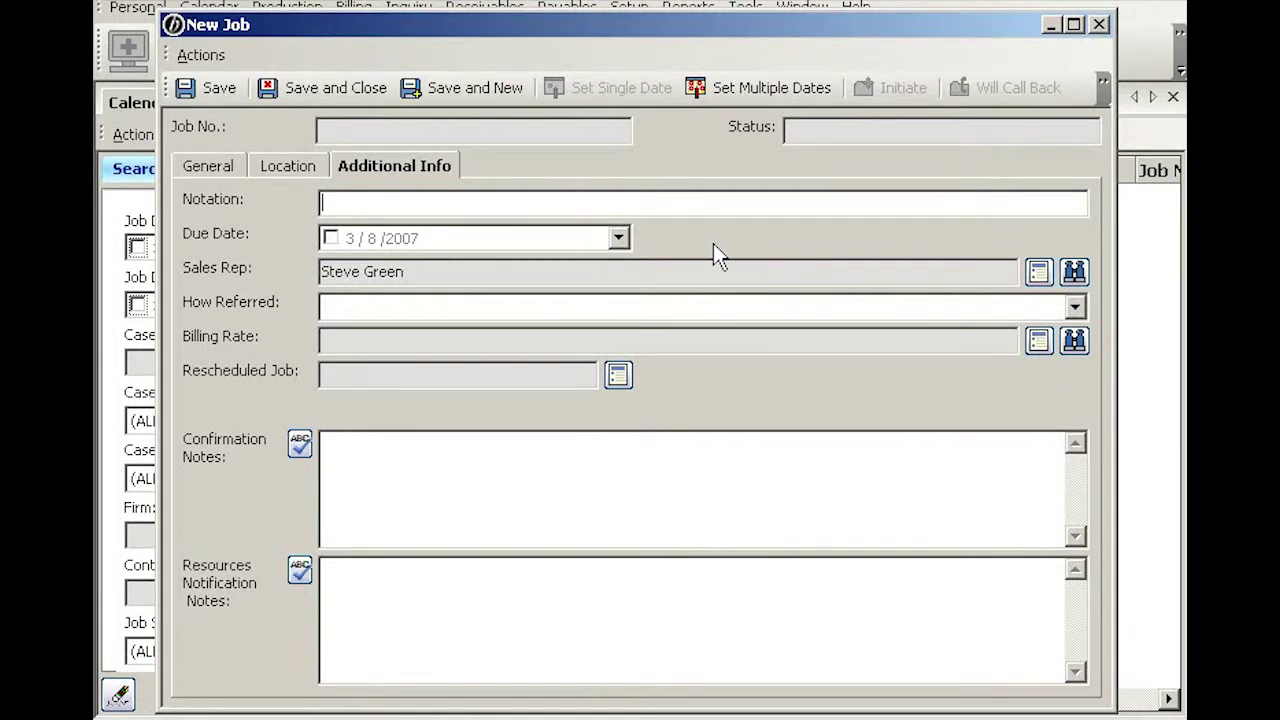
- Set the new job's notation to "RT/V/1 of 3" and its referral source to Marketing-Website
type("RT/V/1 of 3")
left_click(435, 277)
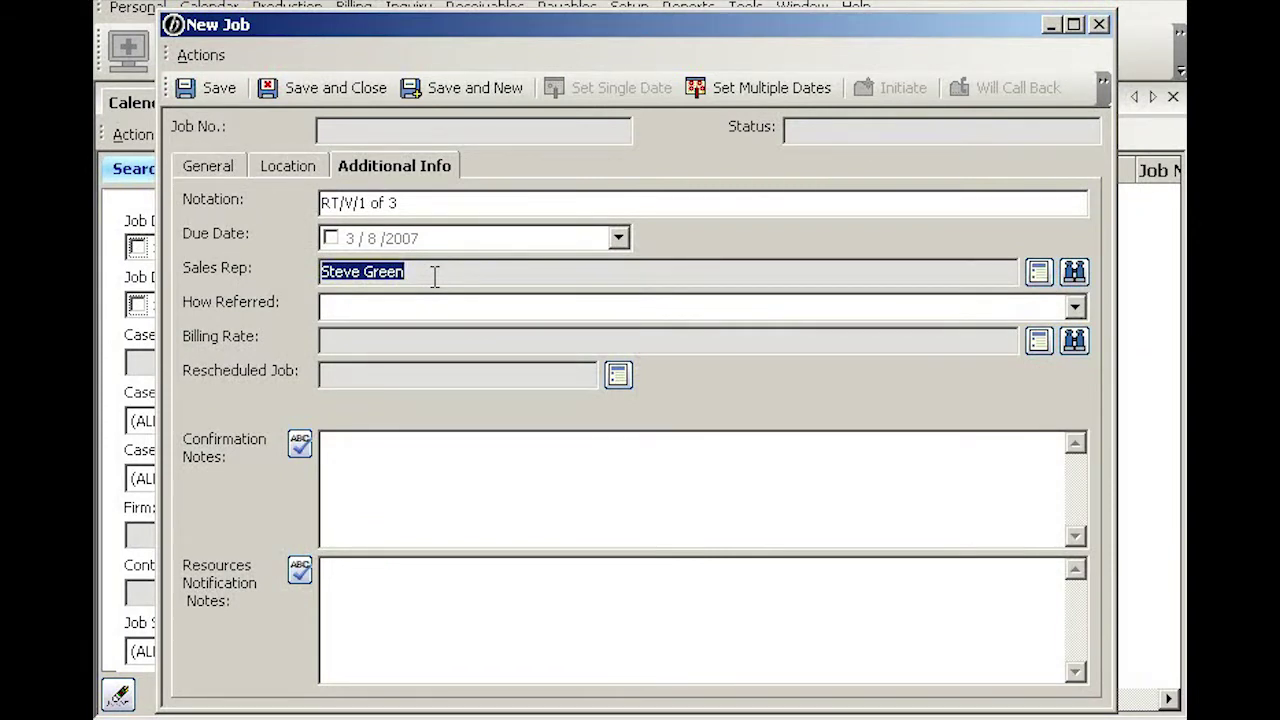
left_click(373, 305)
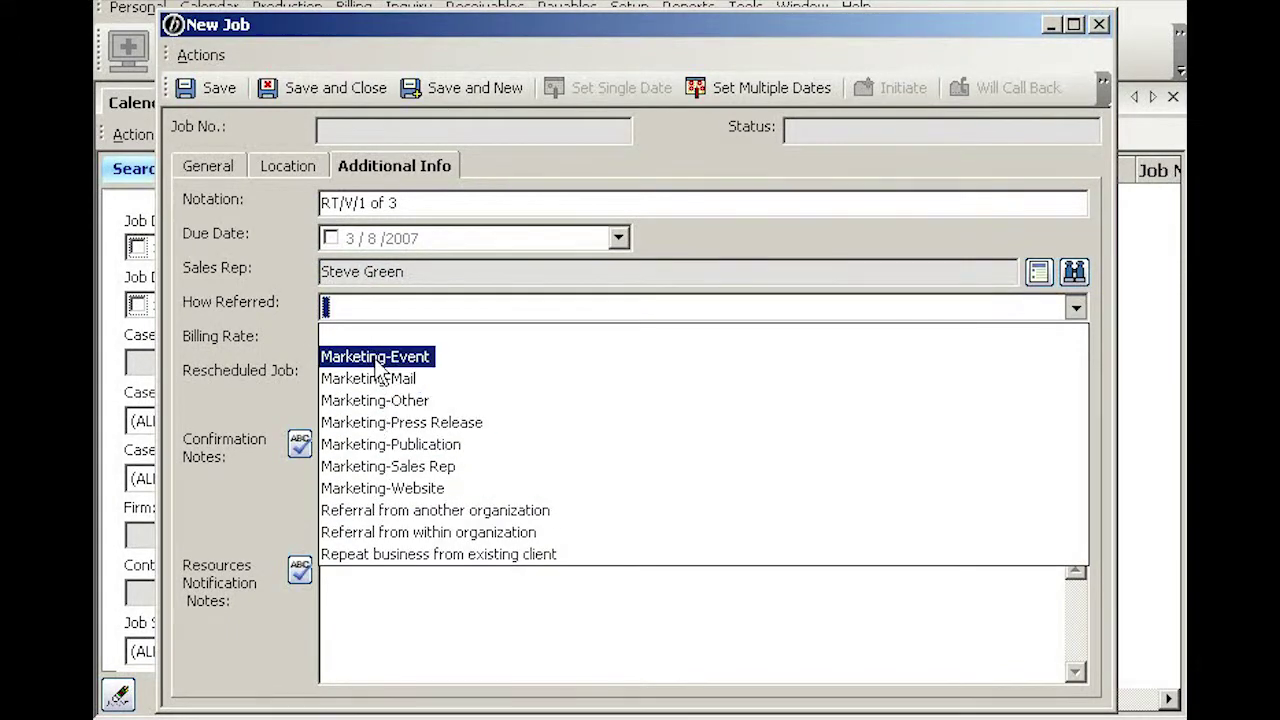
left_click(363, 488)
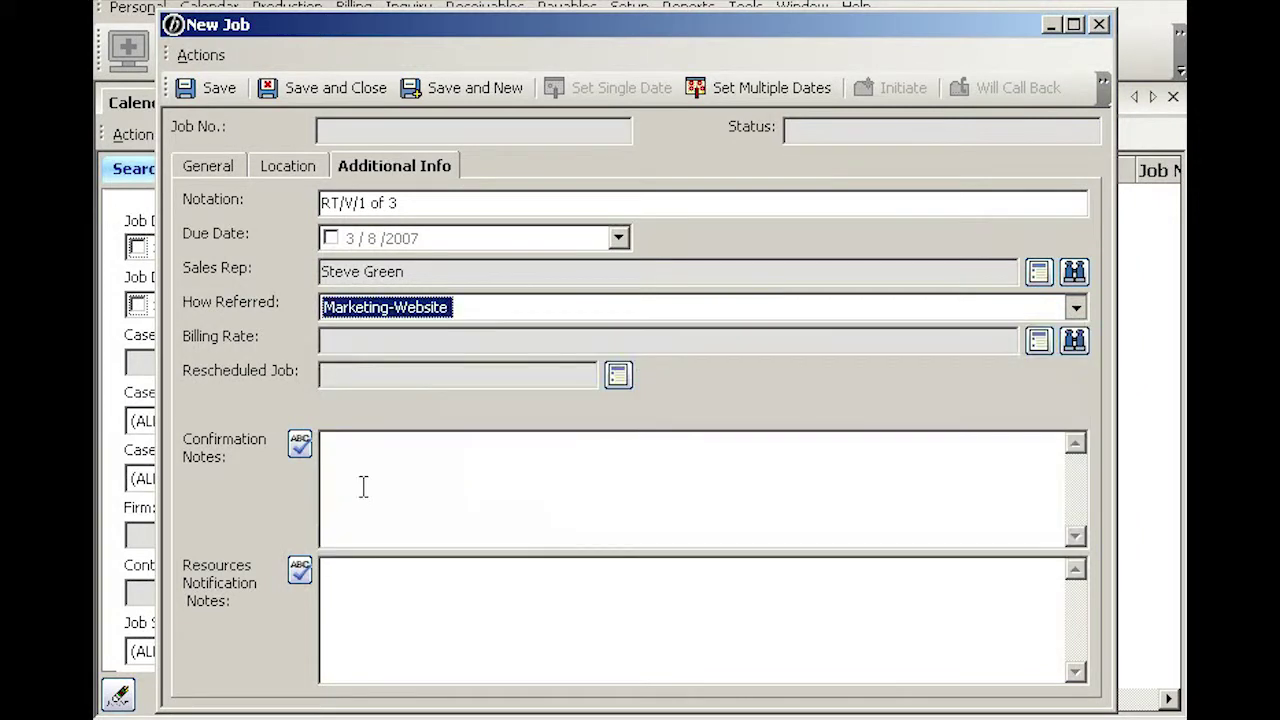
left_click(338, 343)
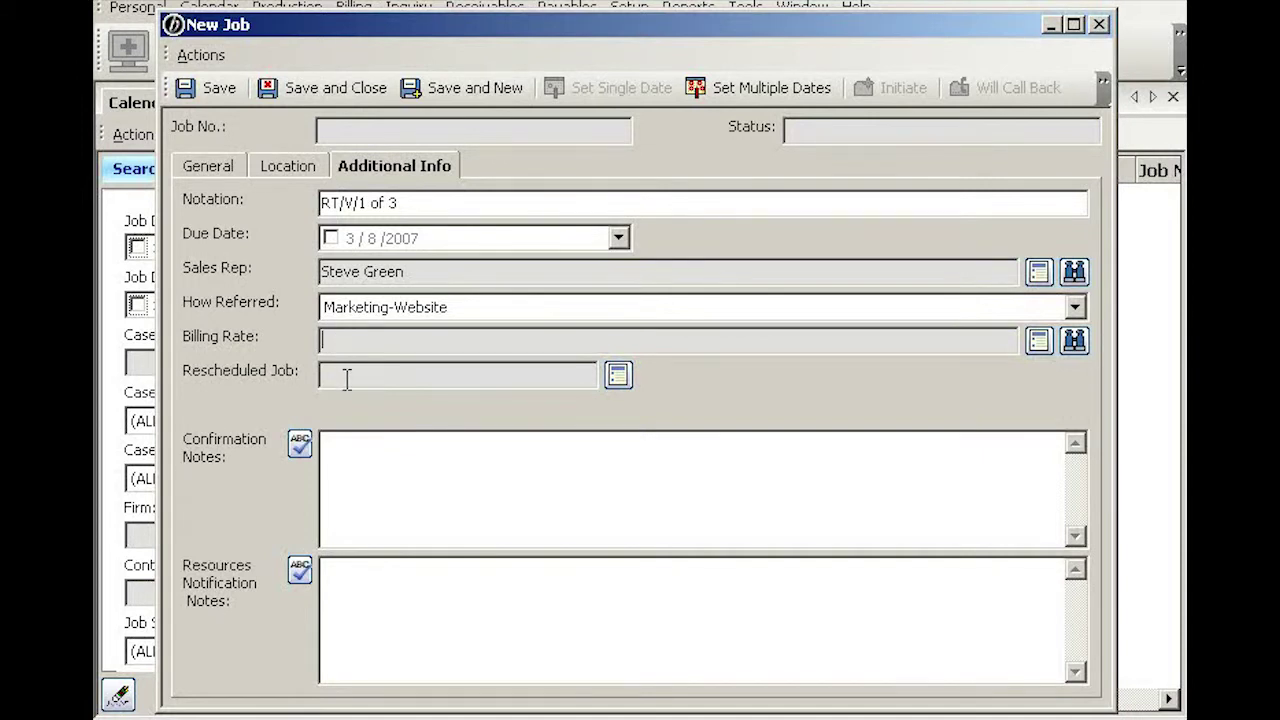
- Enter the confirmation note "3 realtime hookups will be made; videographer has been arranged" for the job
left_click(353, 455)
left_click(532, 499)
type("3 realtime hookups will be made; videographer has been arranged")
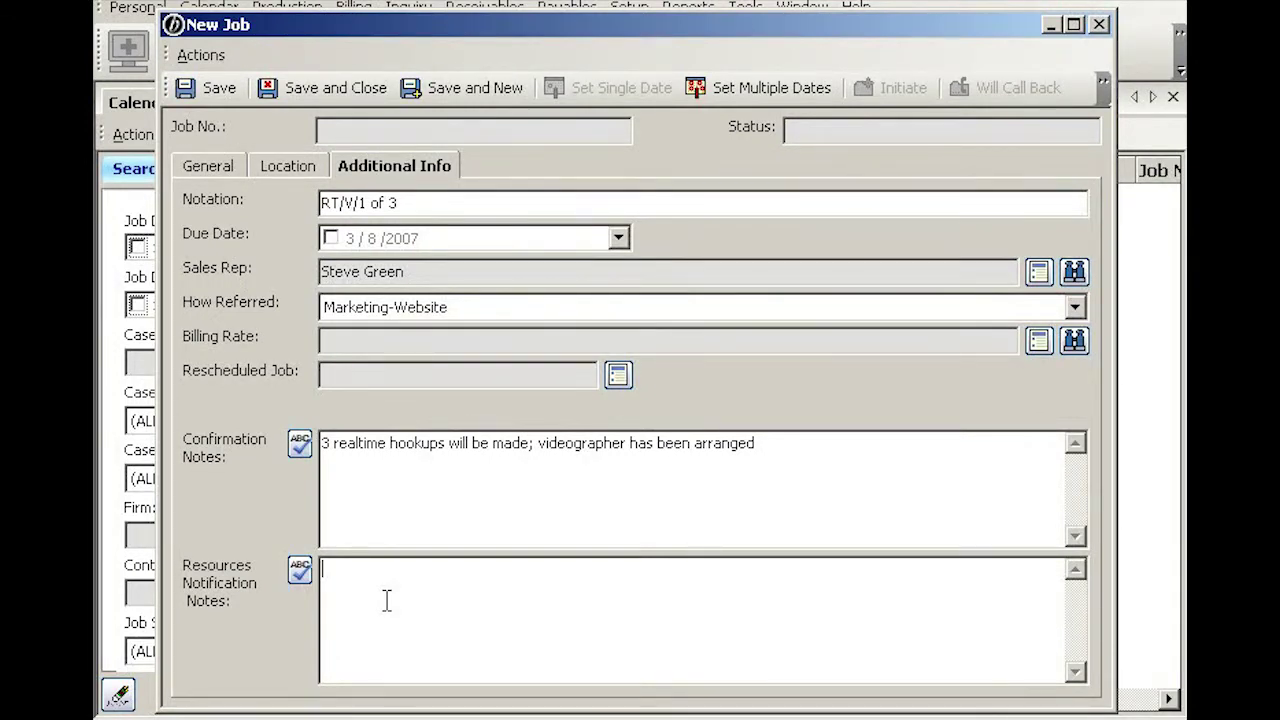
- Enter the resources notification note "Be there by 9:30 to set up 3 realtime hookups; meet the videographer at the front elevator." and save the job
type("Be there by 9:30 to set up 3 realtime hookups; meet the videographer at the front elevator.")
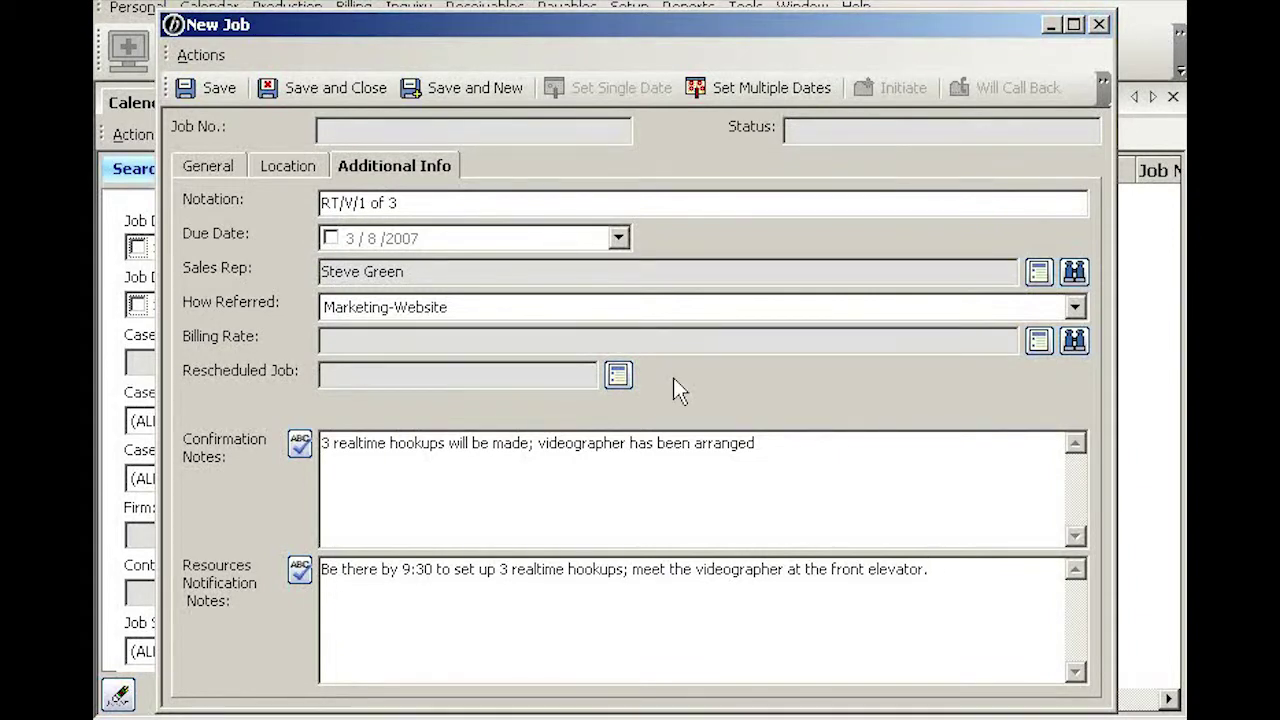
left_click(217, 87)
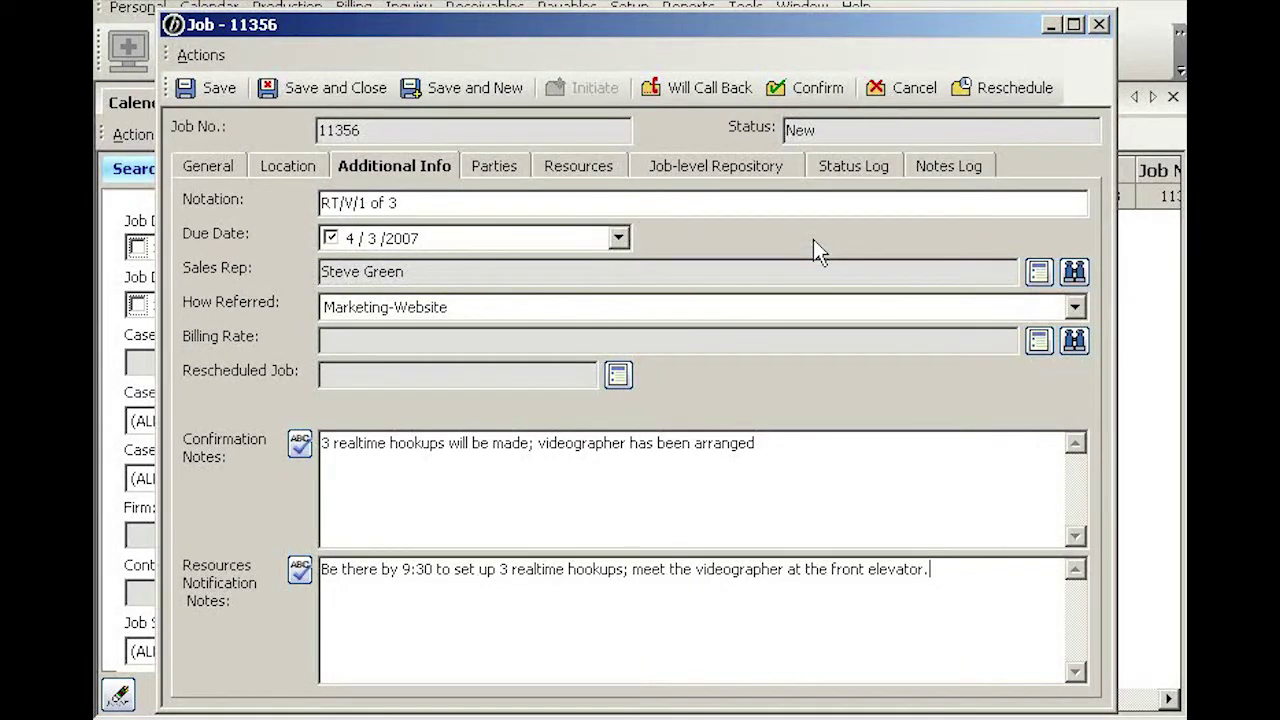
- Prefill the job party's requested services with Realtime, Videographer, Conference Room, Interpreter-Spanish and the preferred Condensed/Index/ASCII Pack
key("ctrl+Tab")
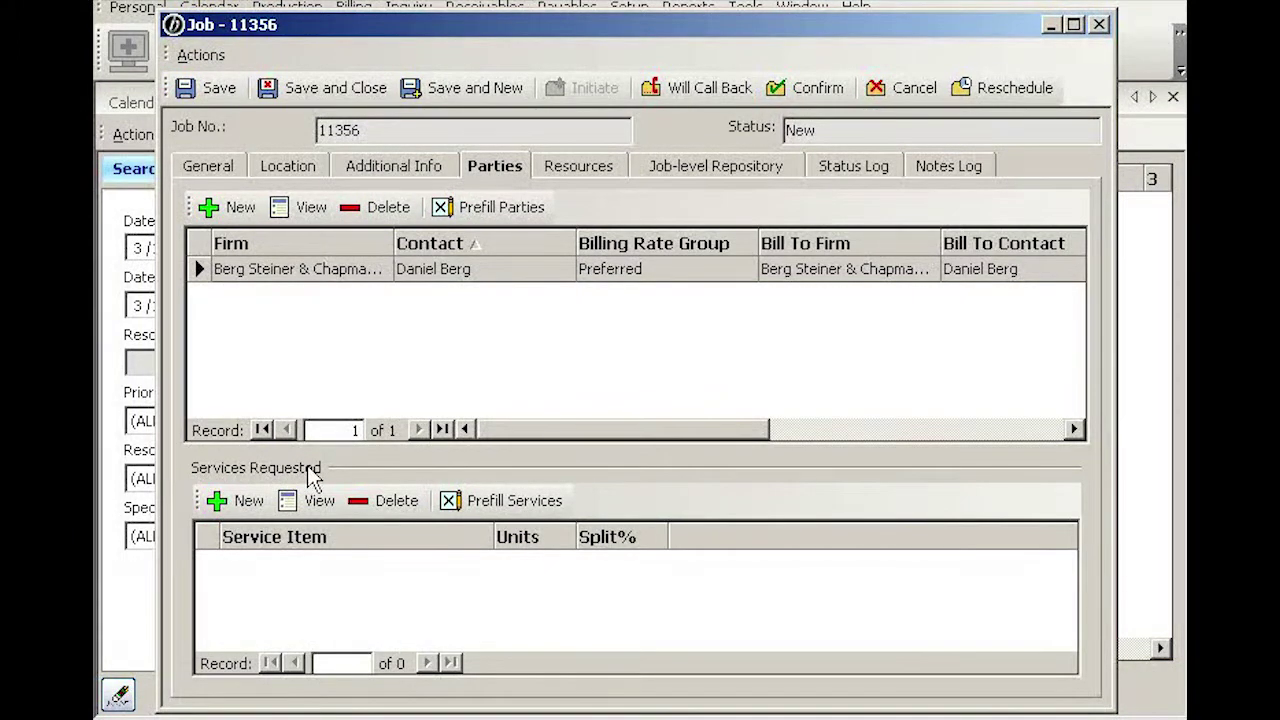
left_click(508, 283)
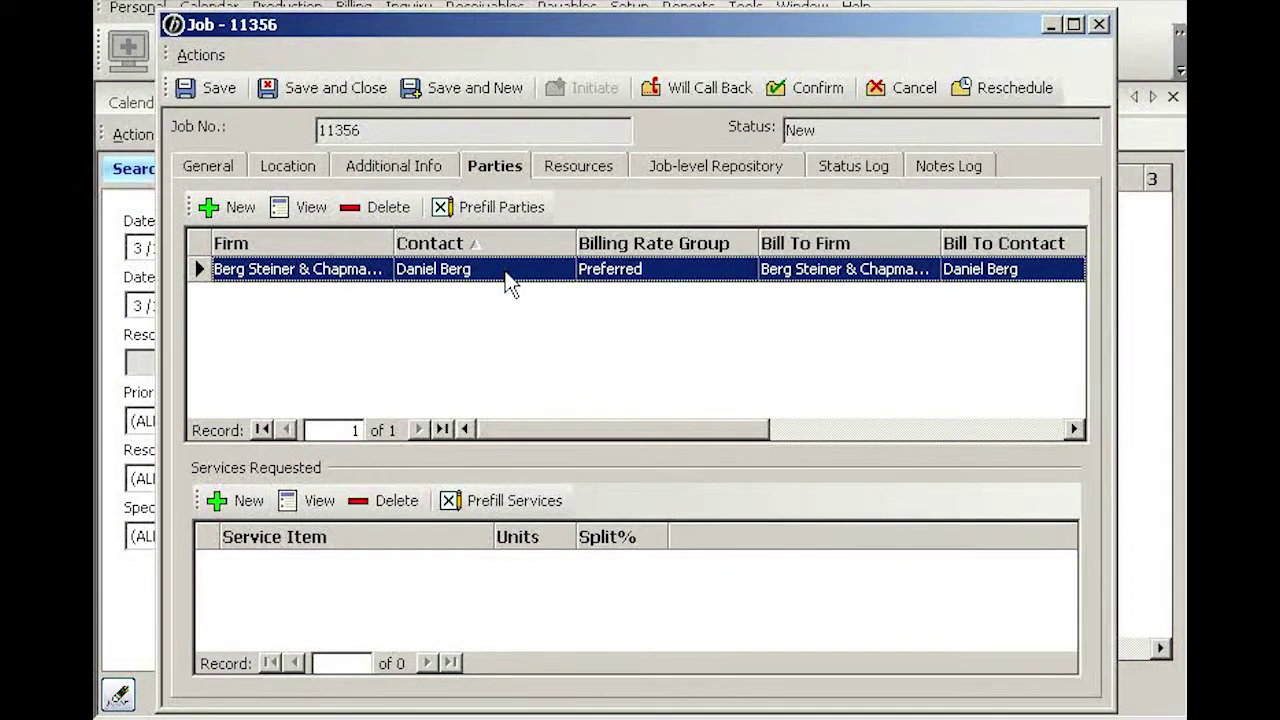
left_click(505, 505)
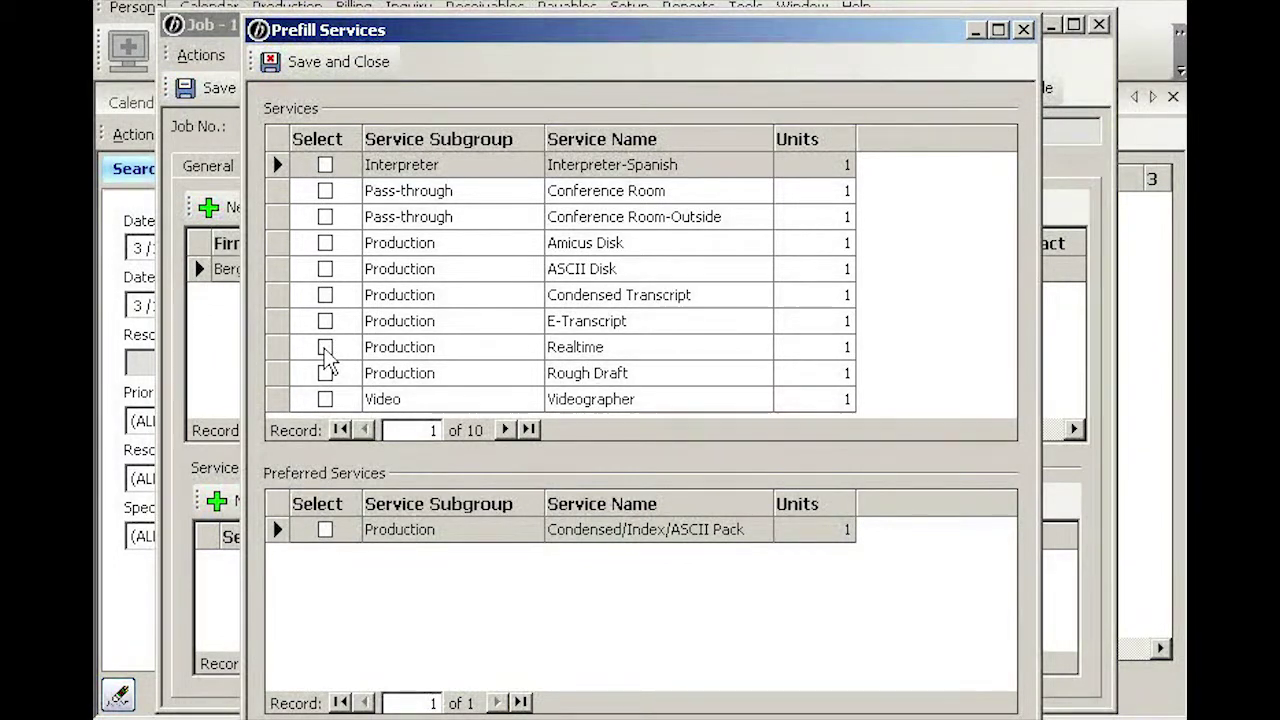
left_click(326, 347)
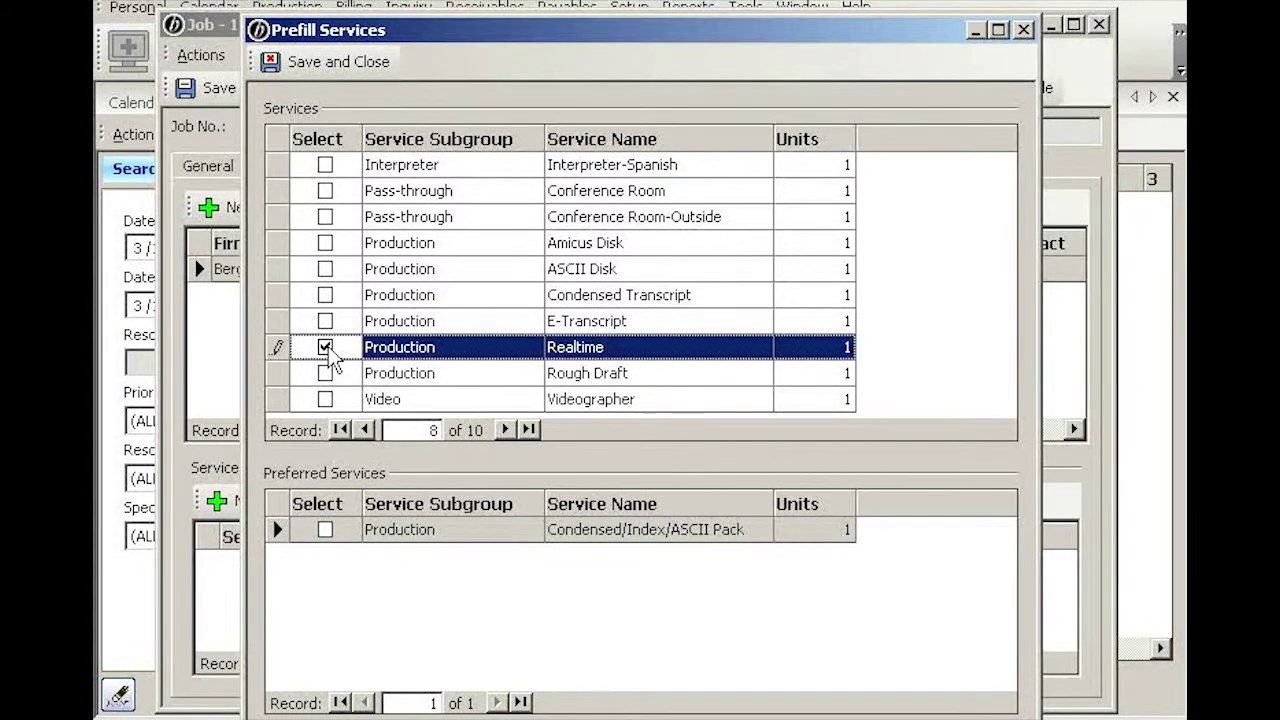
left_click(326, 400)
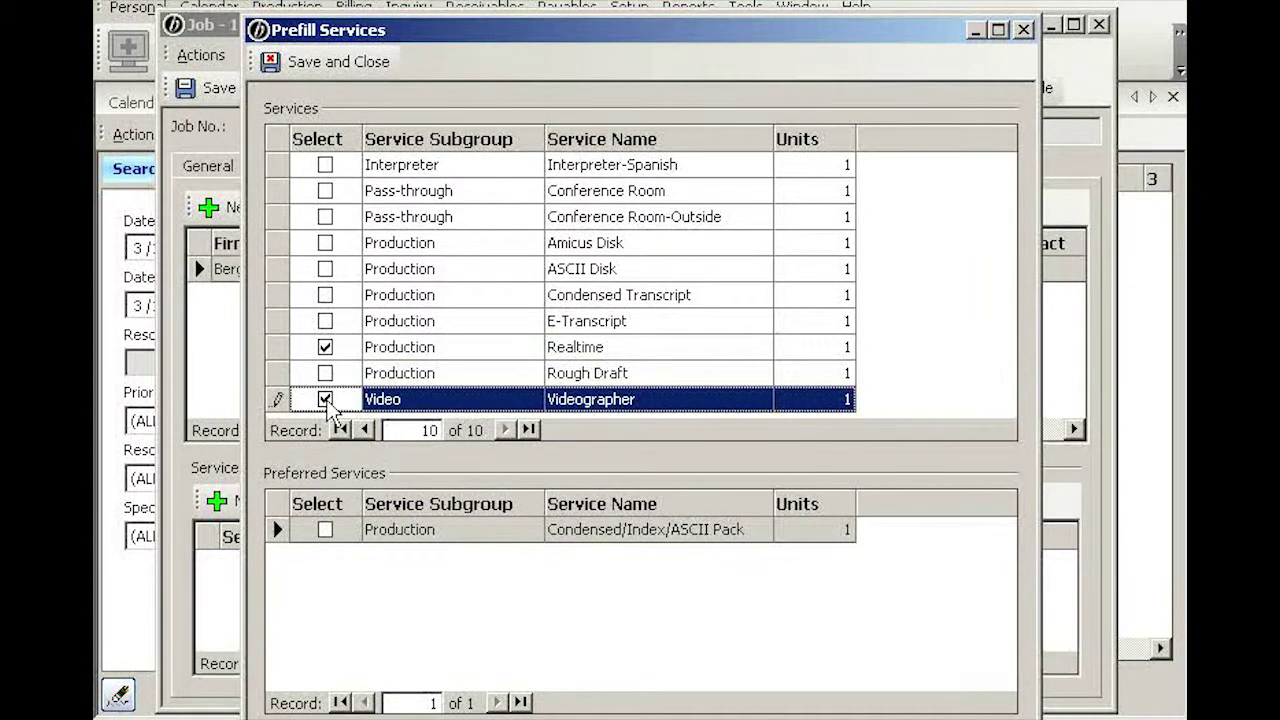
left_click(325, 191)
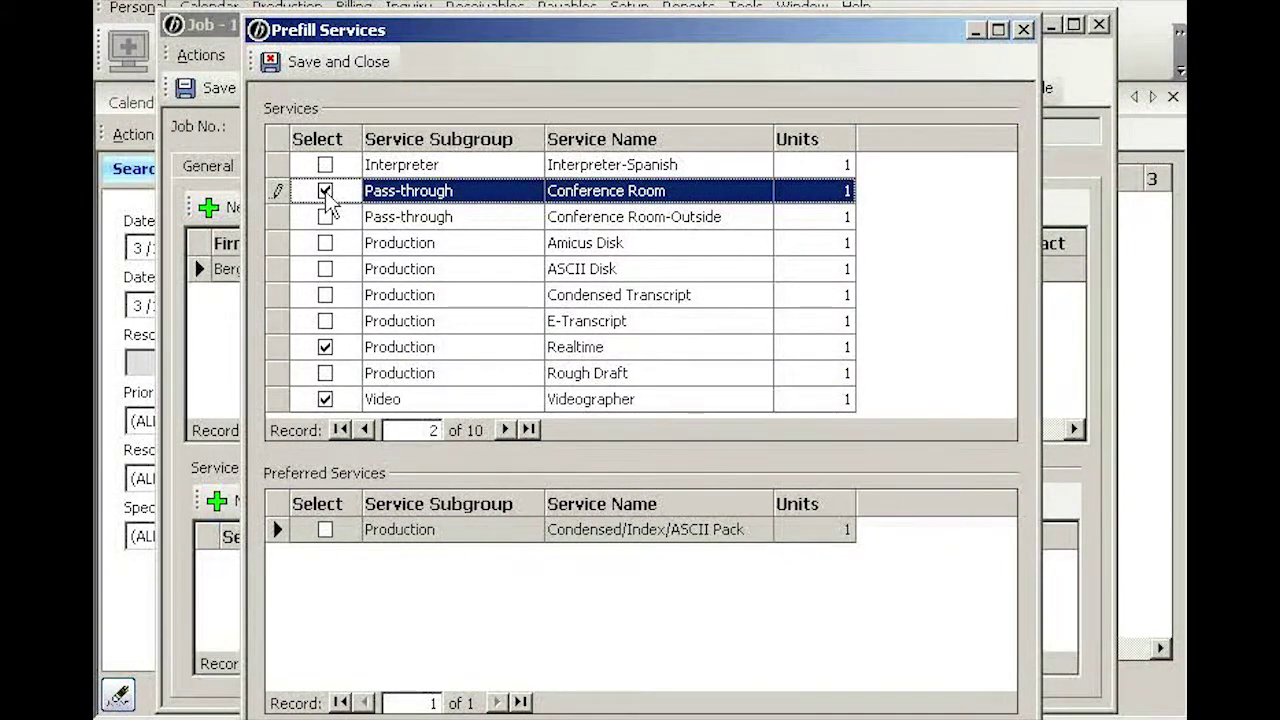
left_click(325, 165)
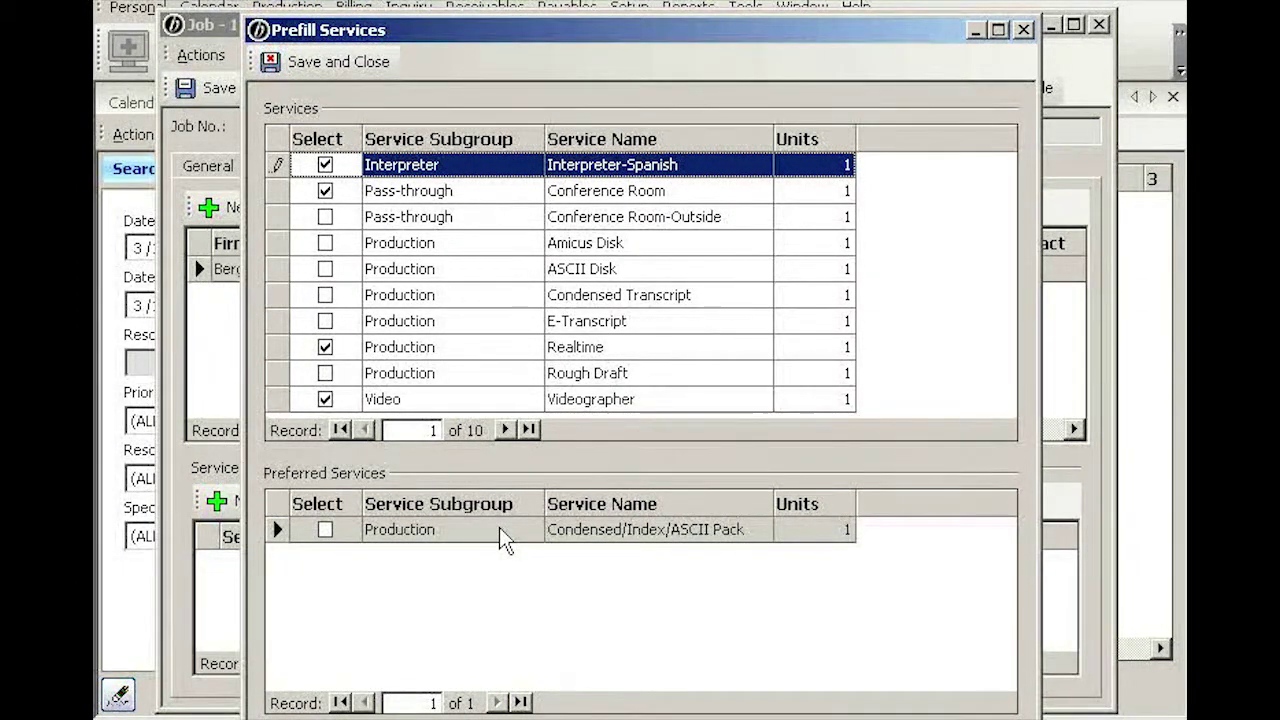
left_click(325, 530)
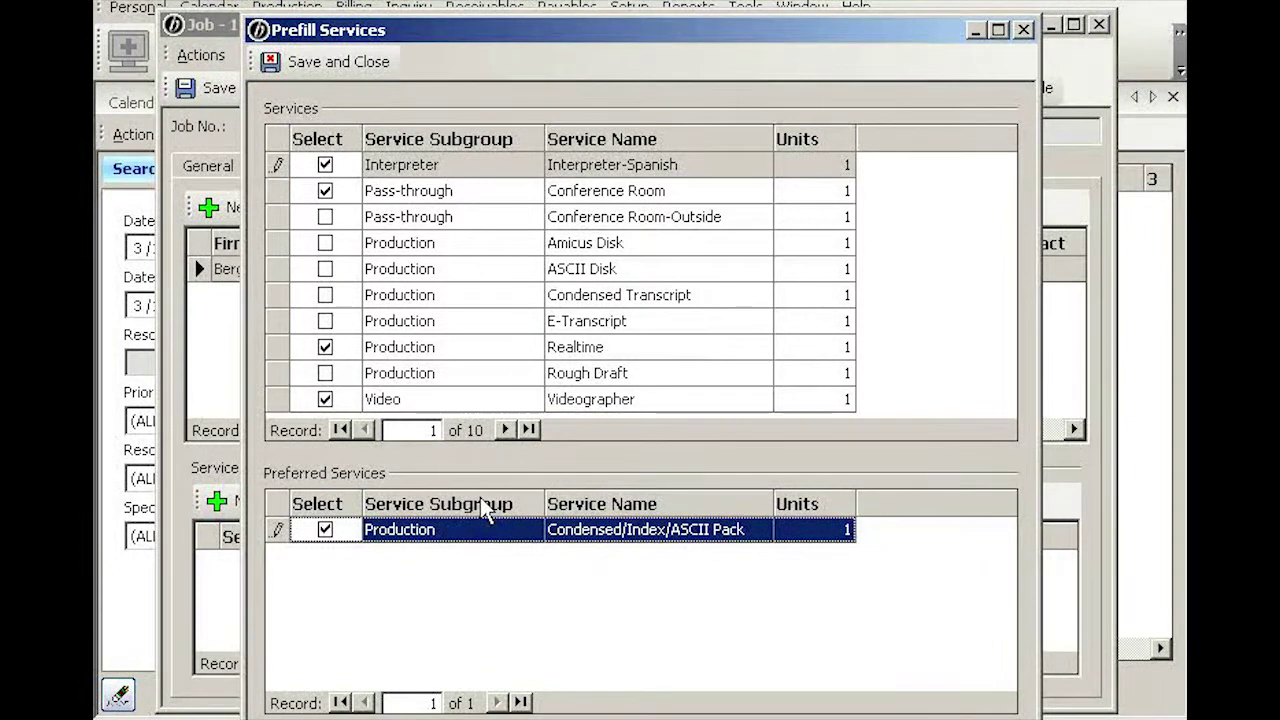
left_click(316, 63)
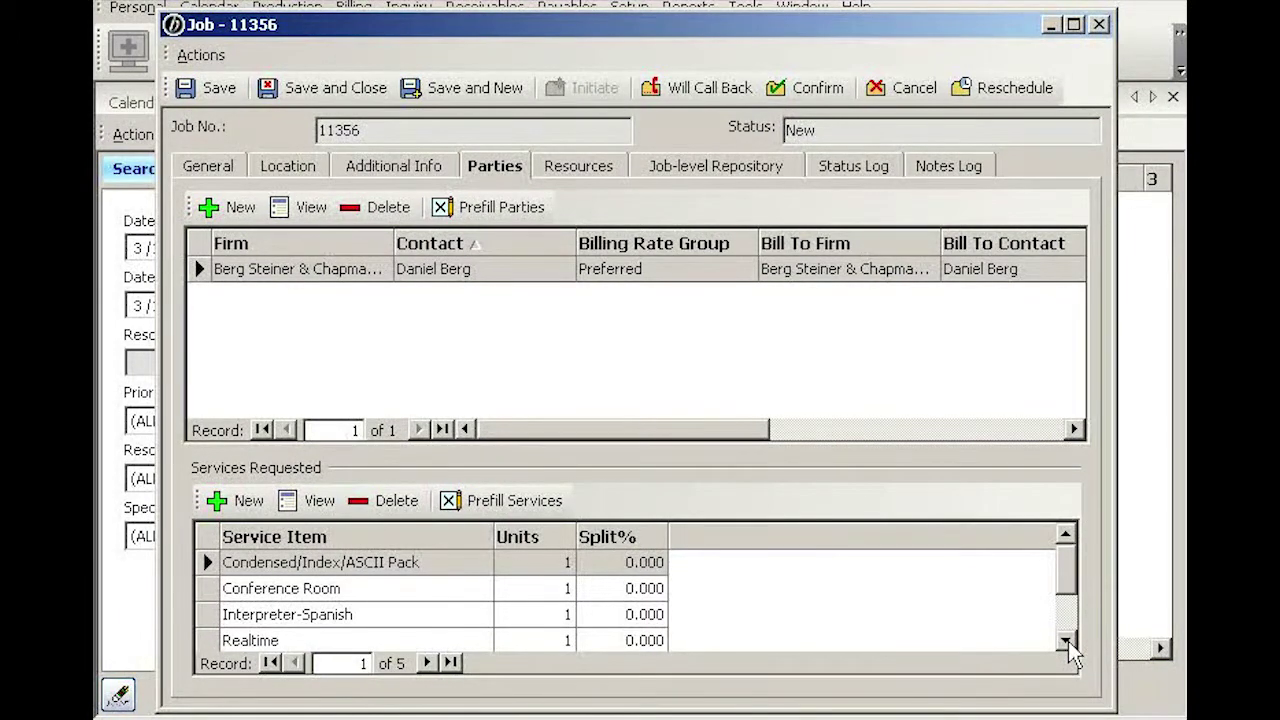
left_click(463, 566)
left_click(462, 594)
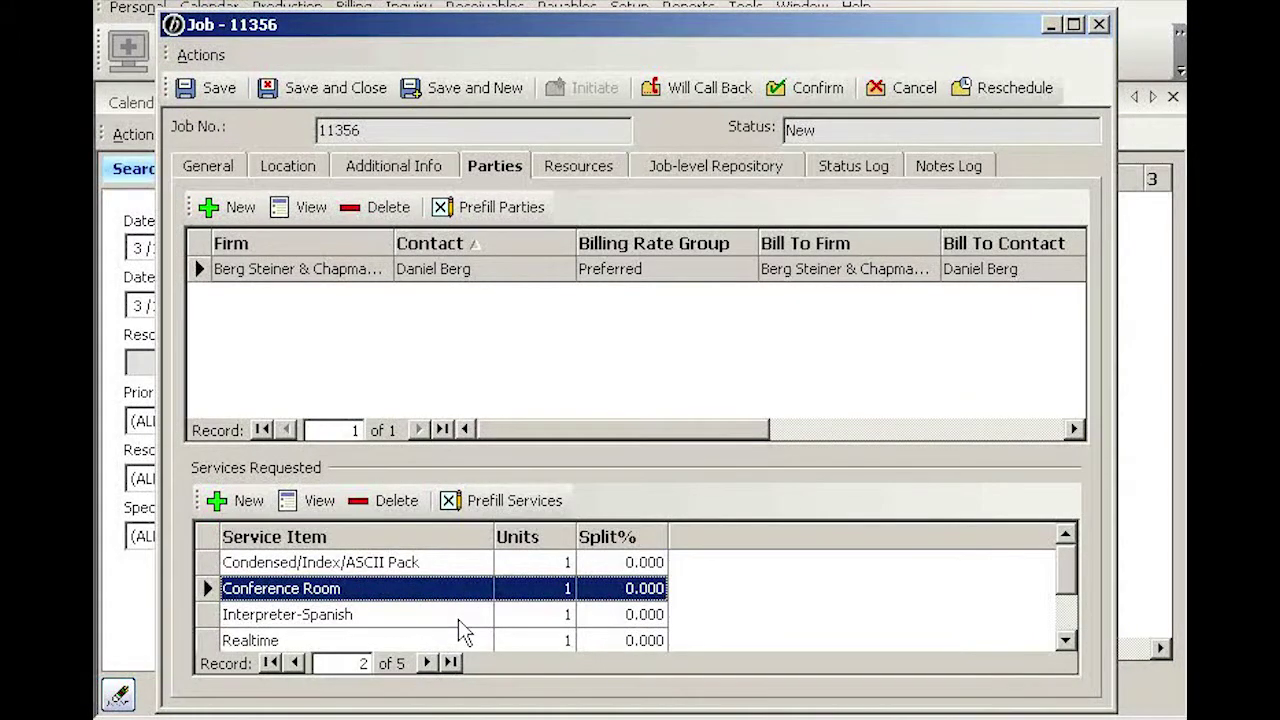
left_click(463, 622)
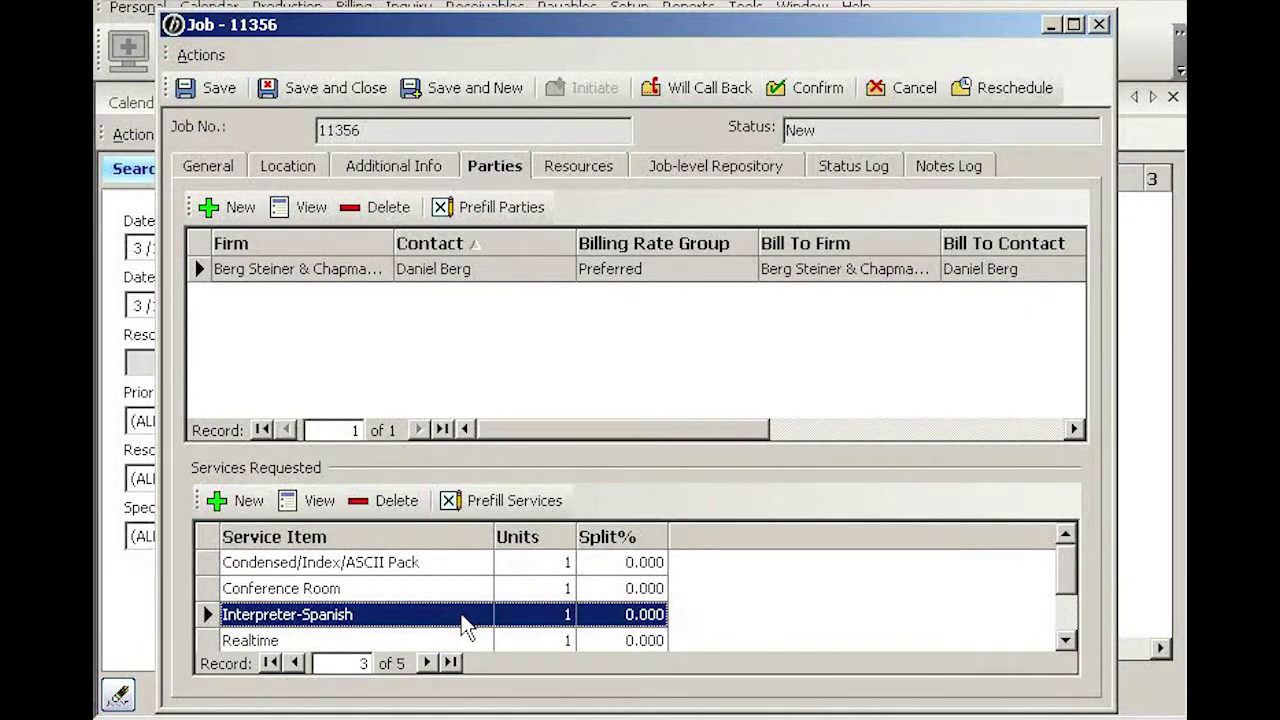
- Add the Medical, RealTime and Rough Draft specialties to the job's resource requirements
left_click(580, 166)
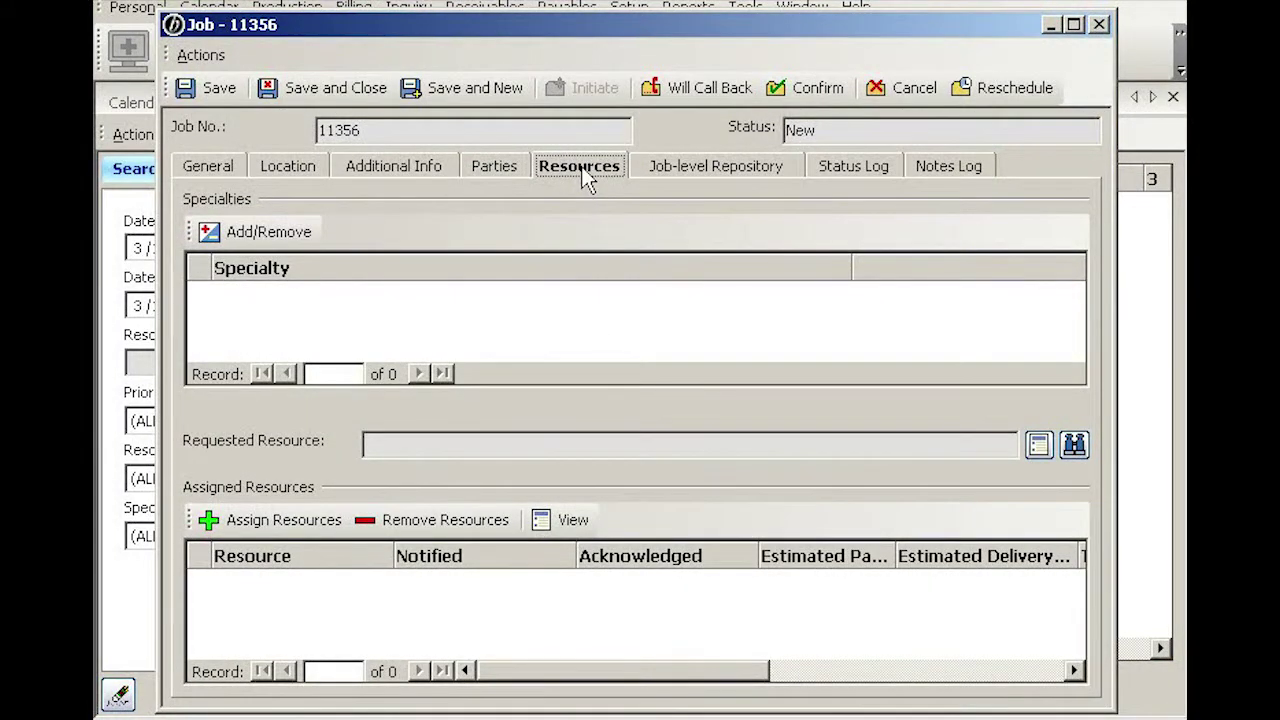
left_click(276, 231)
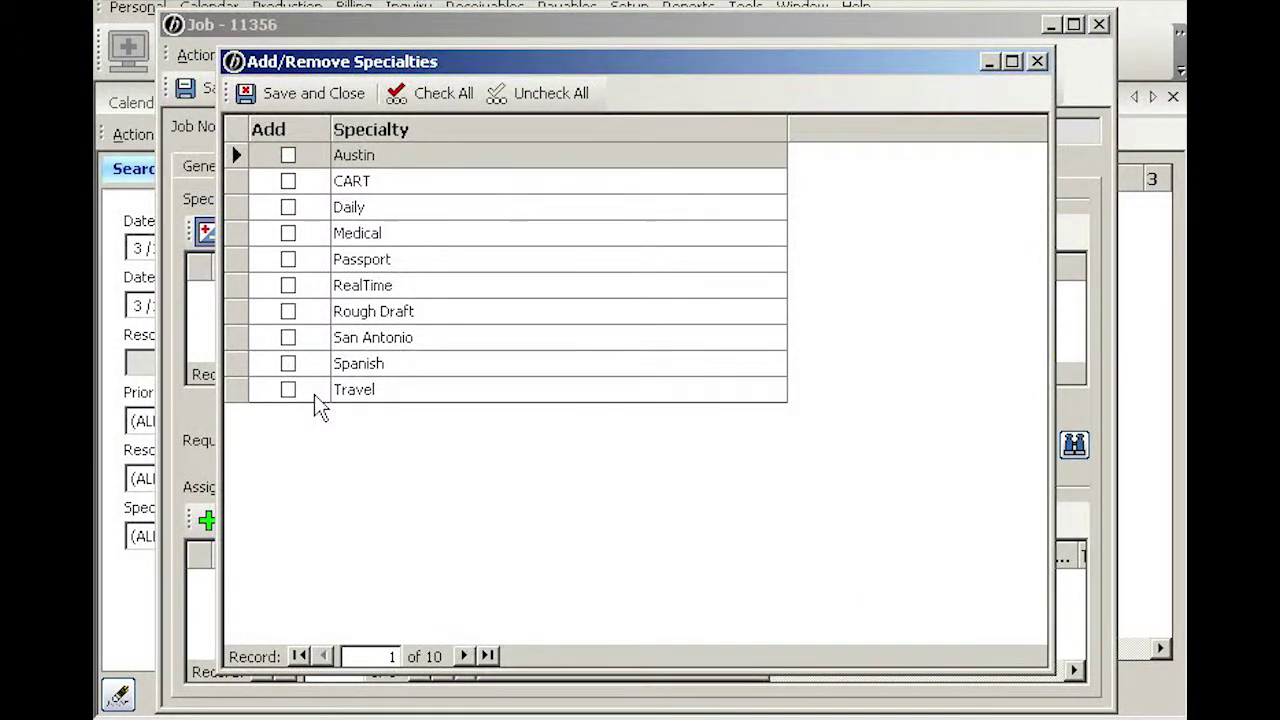
left_click(288, 286)
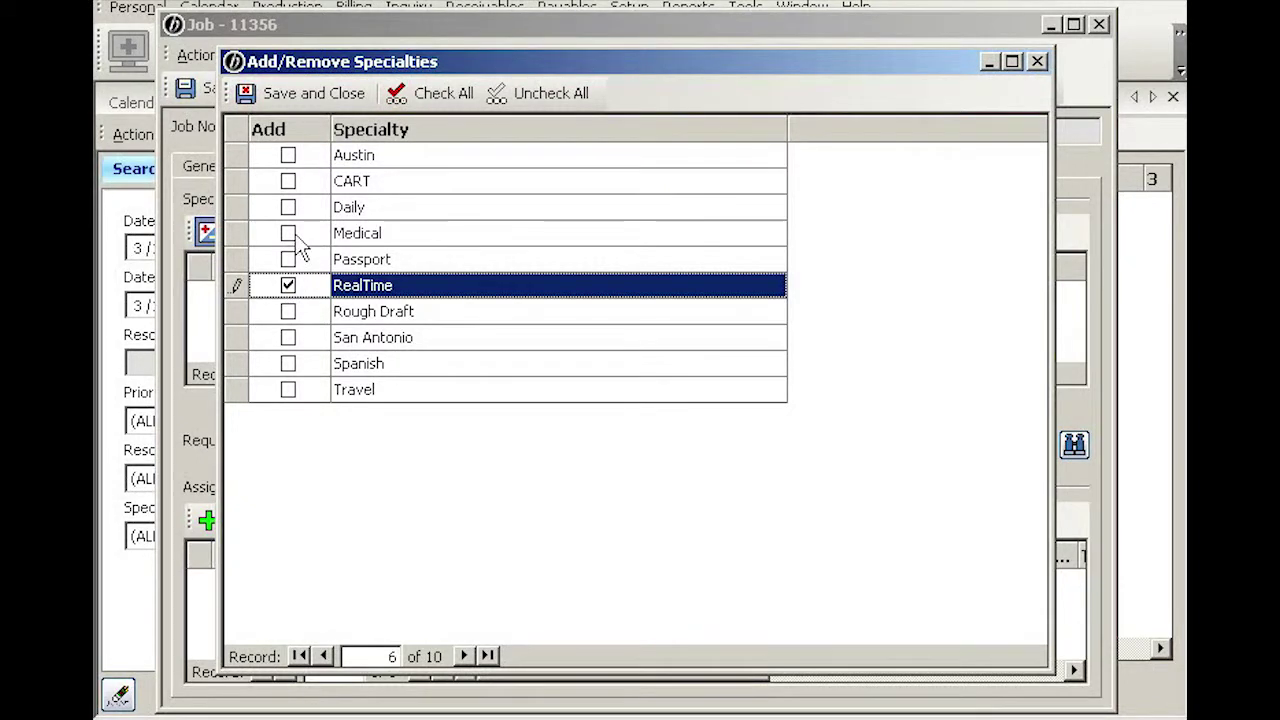
left_click(288, 233)
left_click(290, 313)
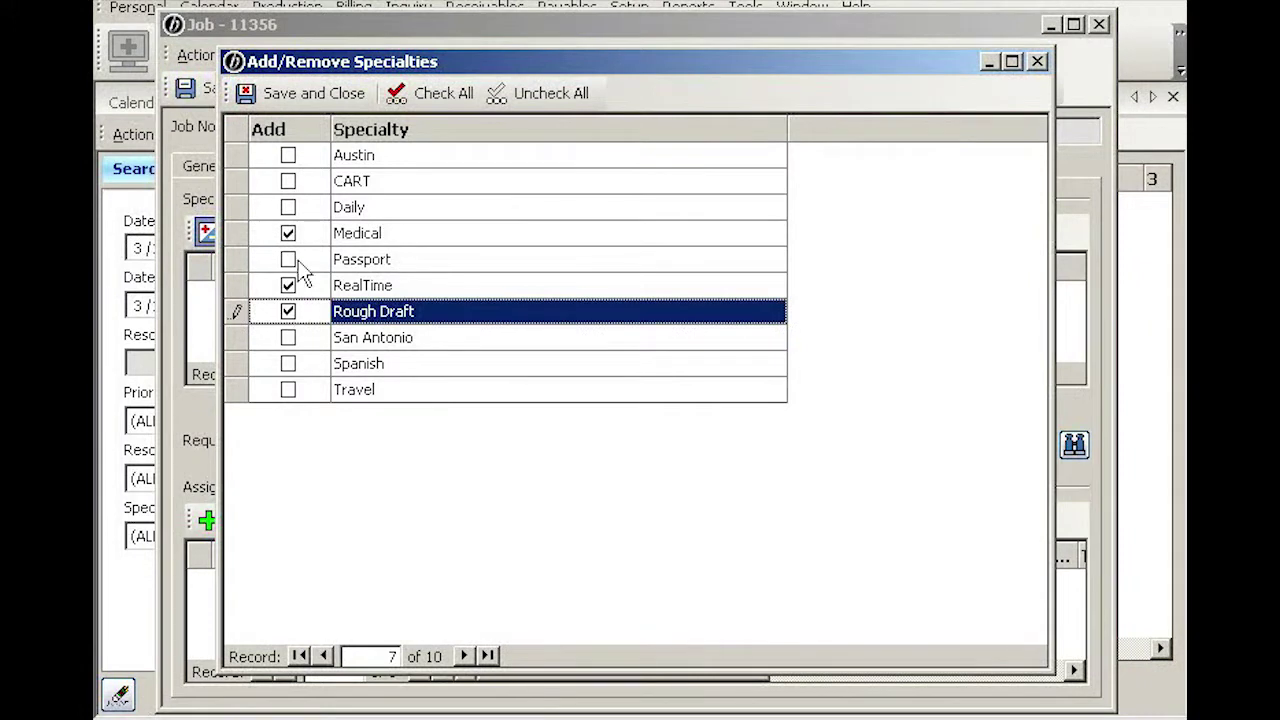
left_click(318, 97)
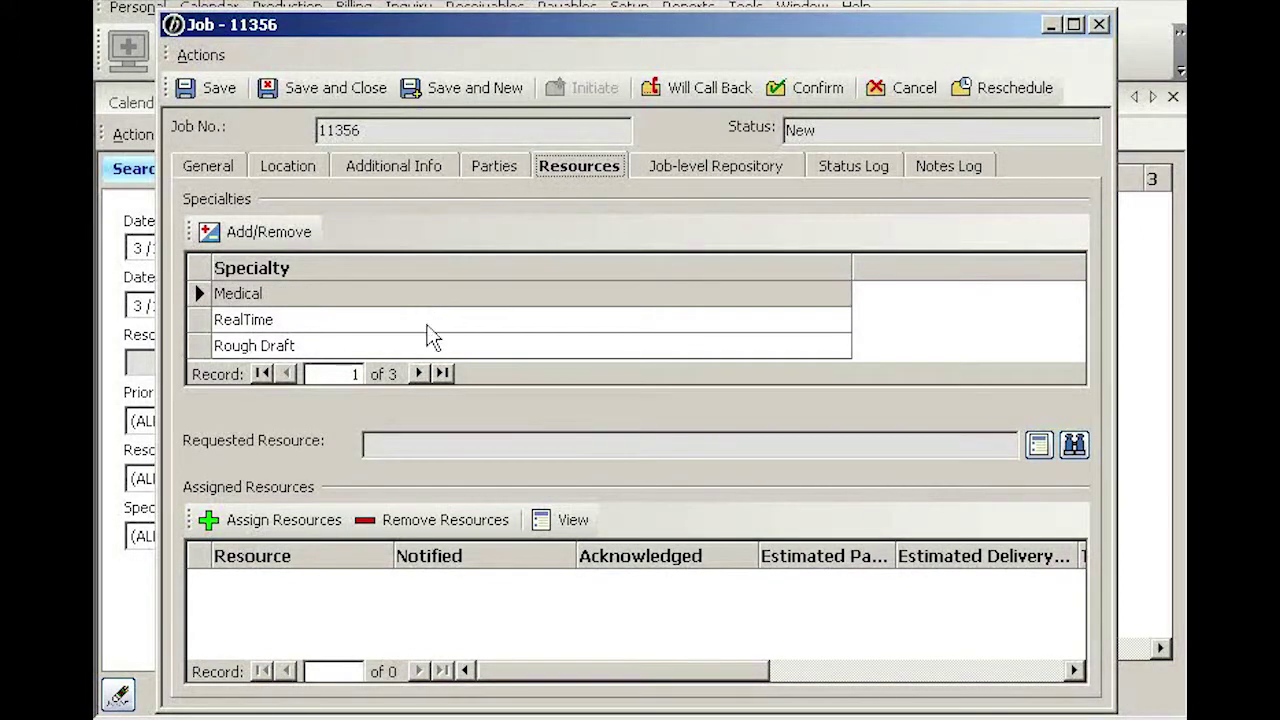
- Look up the requested resource by first name, assign the matching person as the job's requested resource, and check the resource warning
left_click(381, 444)
left_click(1075, 447)
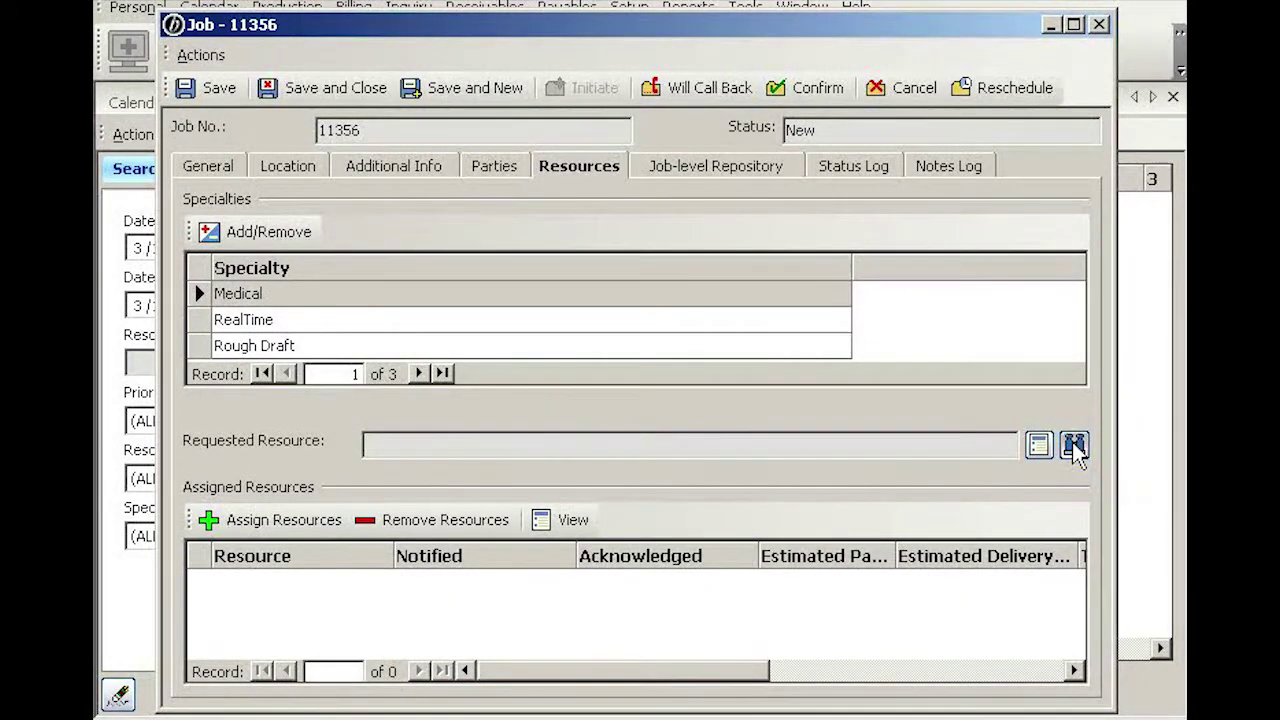
type("lisa")
key("Return")
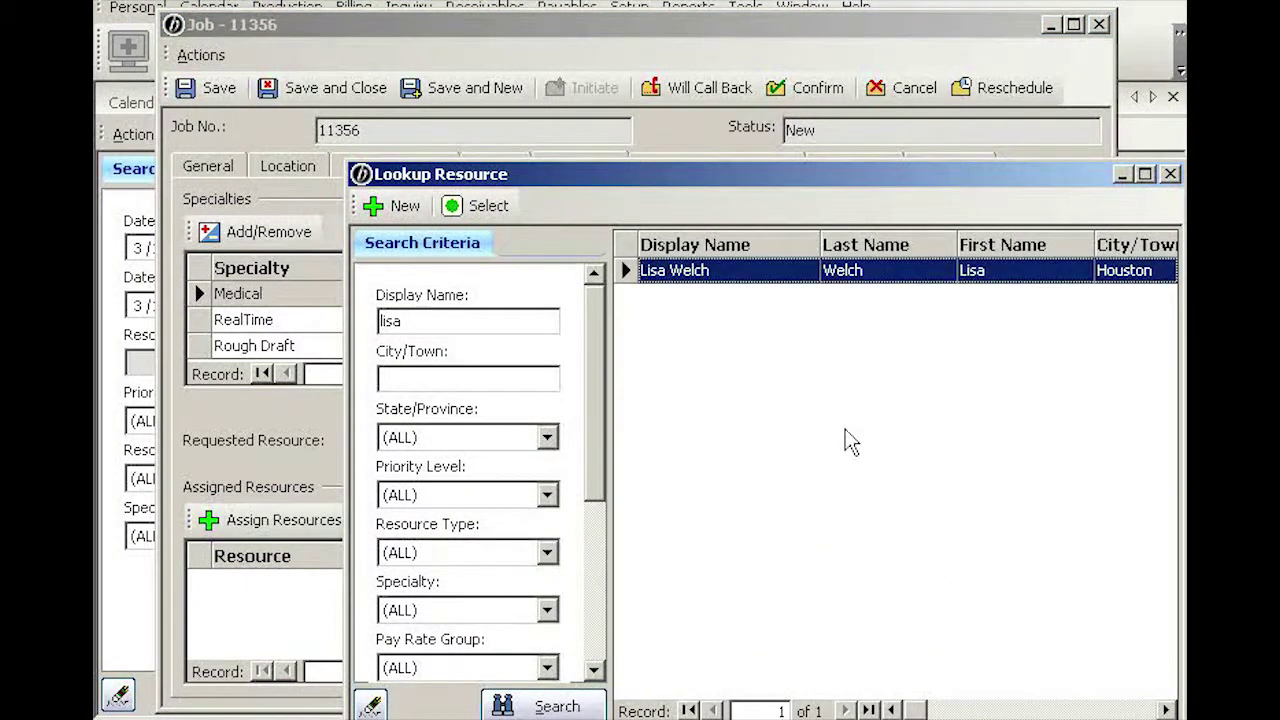
double_click(780, 282)
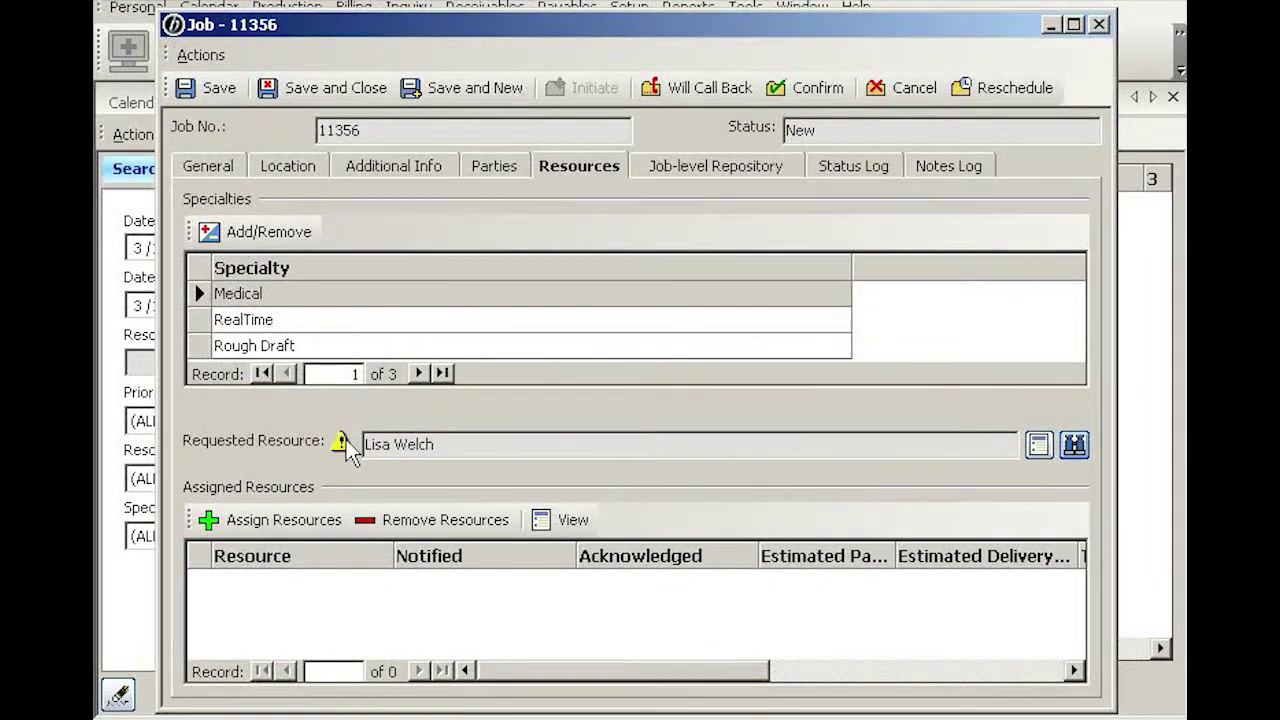
mouse_move(343, 450)
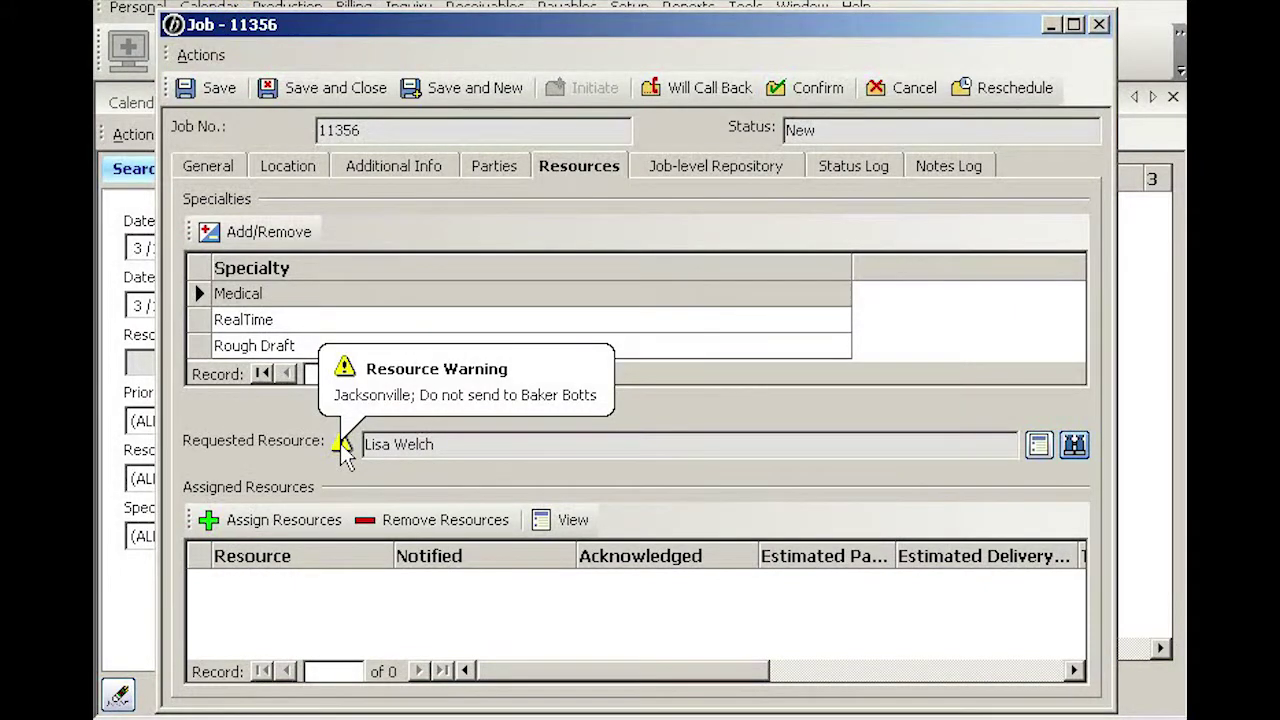